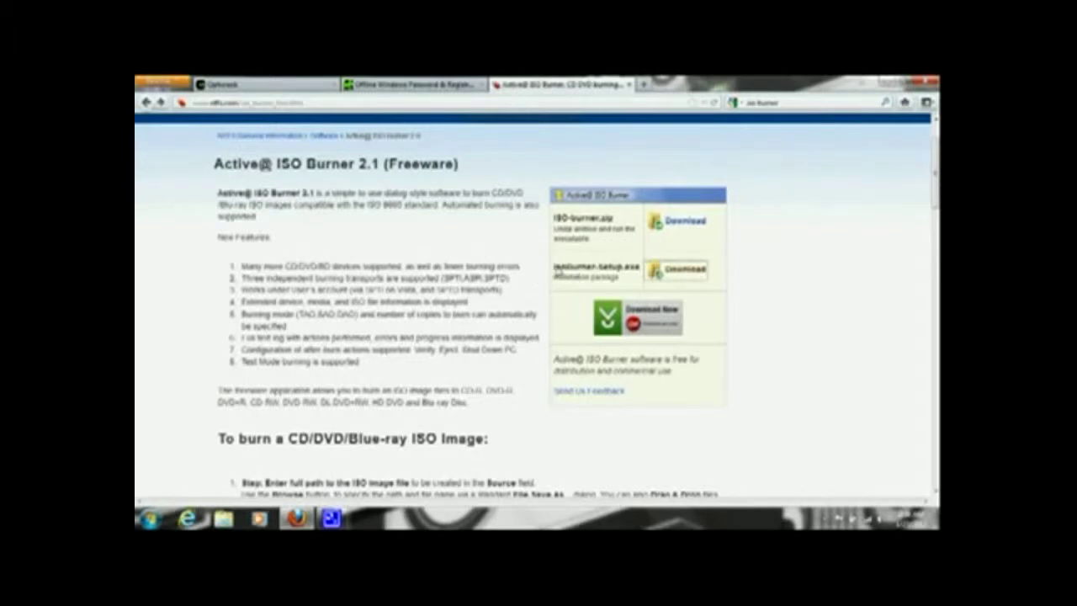
- Minimize the browser, launch Active@ ISO Burner from the desktop, and move its window clear of the middle of the screen
click(678, 281)
click(877, 83)
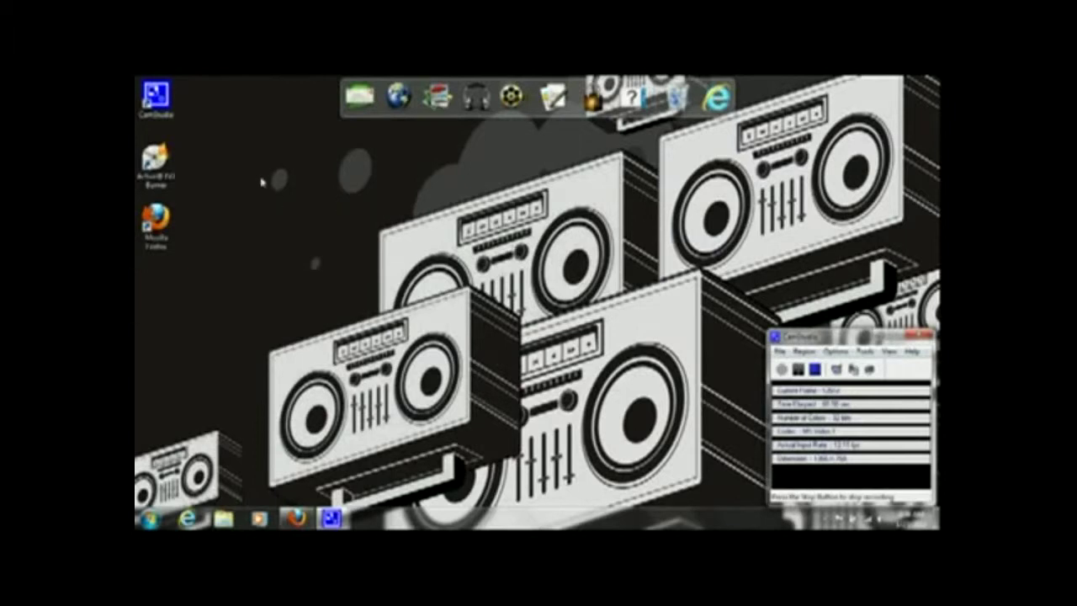
double_click(155, 161)
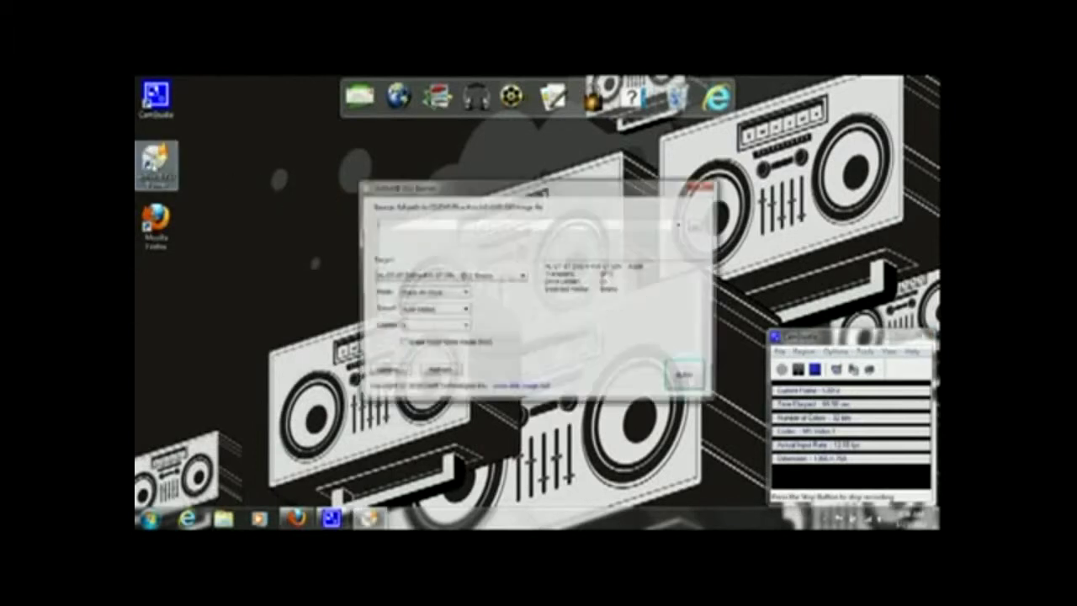
mouse_move(413, 192)
mouse_down()
mouse_move(221, 280)
mouse_move(262, 252)
mouse_up()
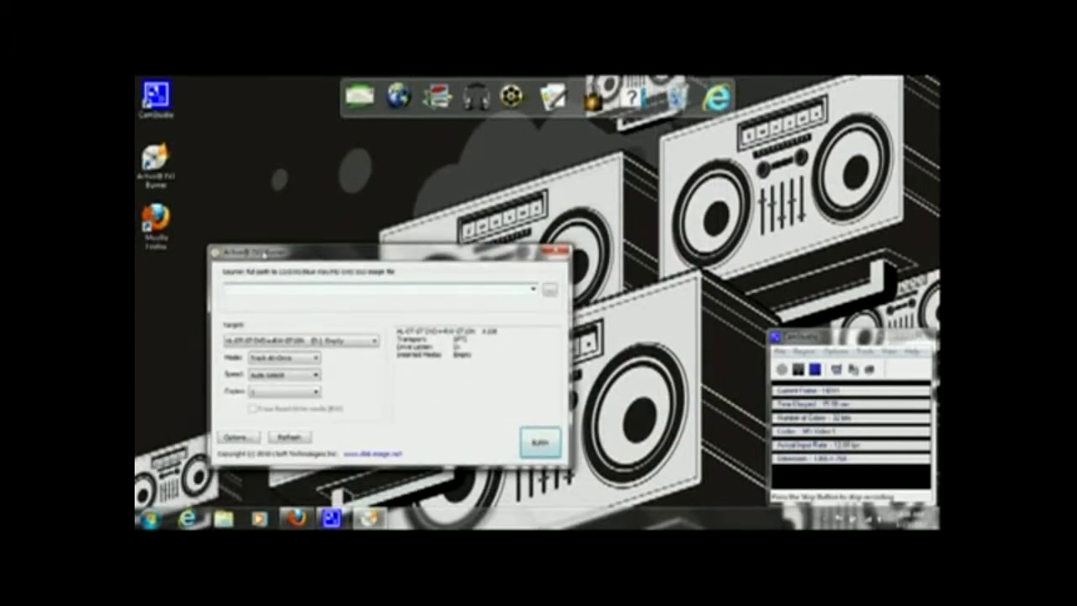
click(309, 390)
- Switch to Firefox and examine the overview and how-to-get-it sections of the Offline NT Password & Registry Editor site
mouse_move(308, 521)
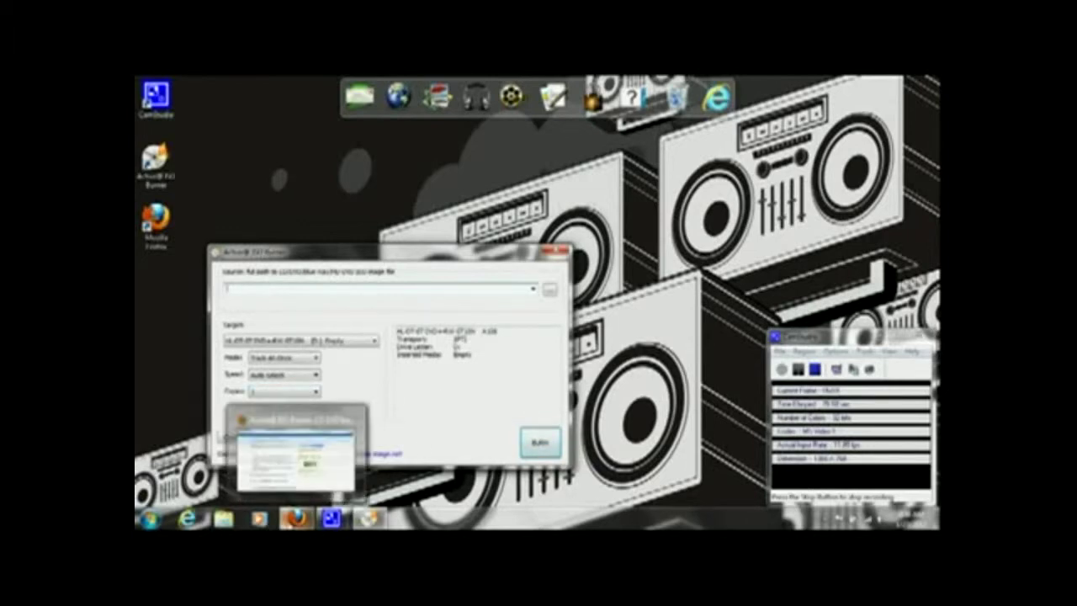
click(297, 519)
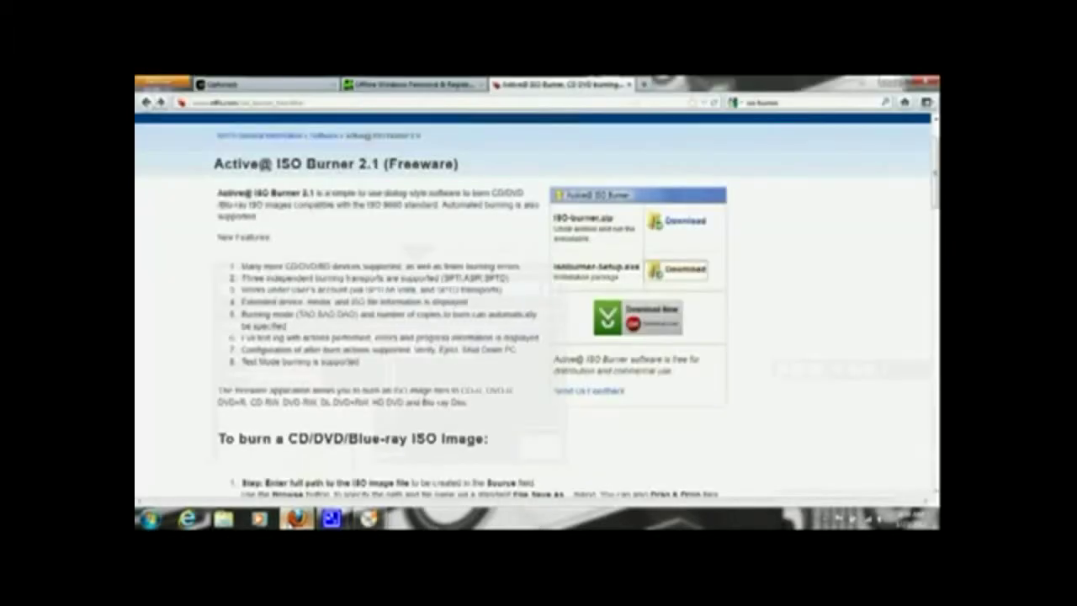
click(373, 88)
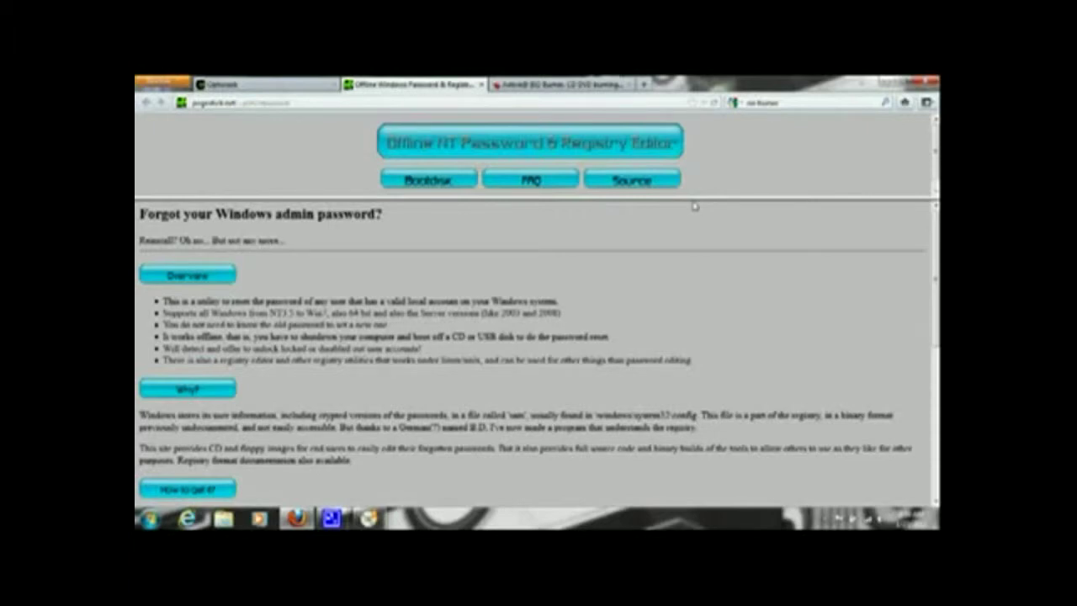
scroll(544, 316, down, 3)
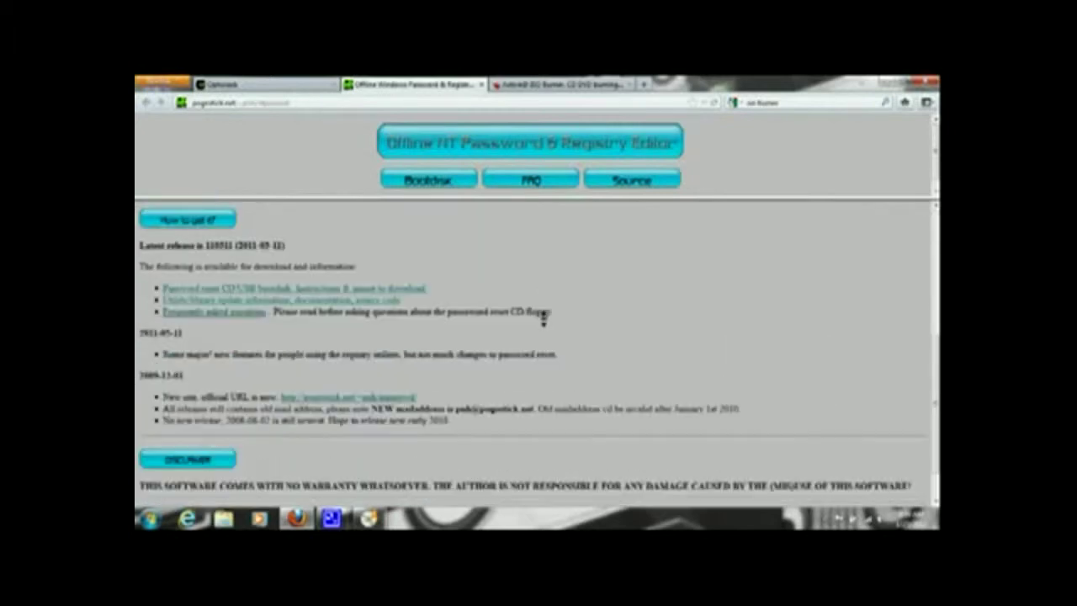
scroll(543, 315, down, 1)
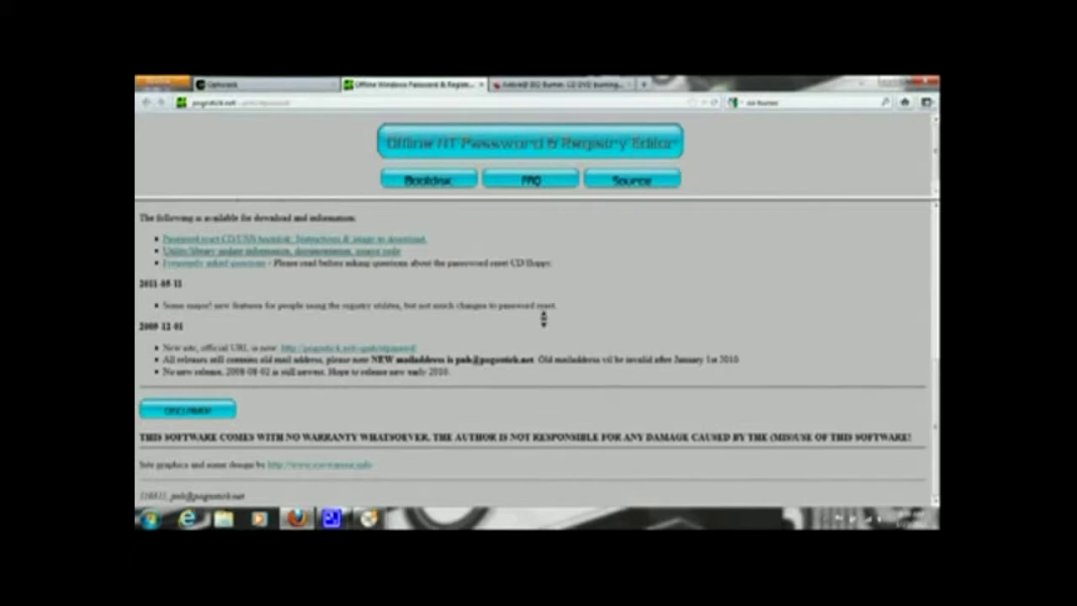
scroll(543, 314, up, 5)
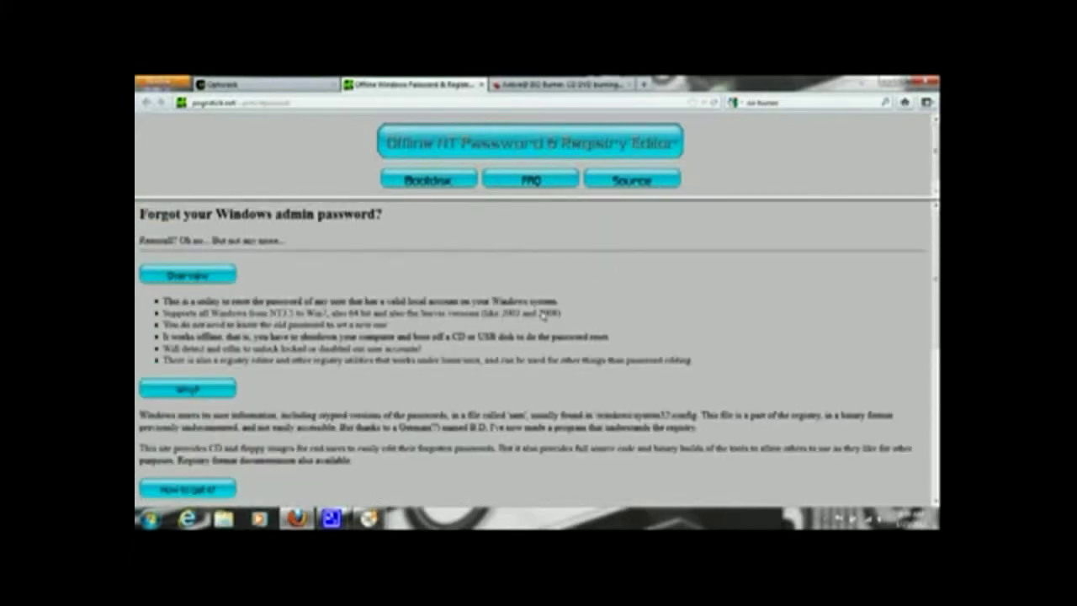
scroll(543, 314, down, 5)
scroll(543, 315, up, 5)
- Open the site's Source page and look through the registry tools' features and release history
click(450, 180)
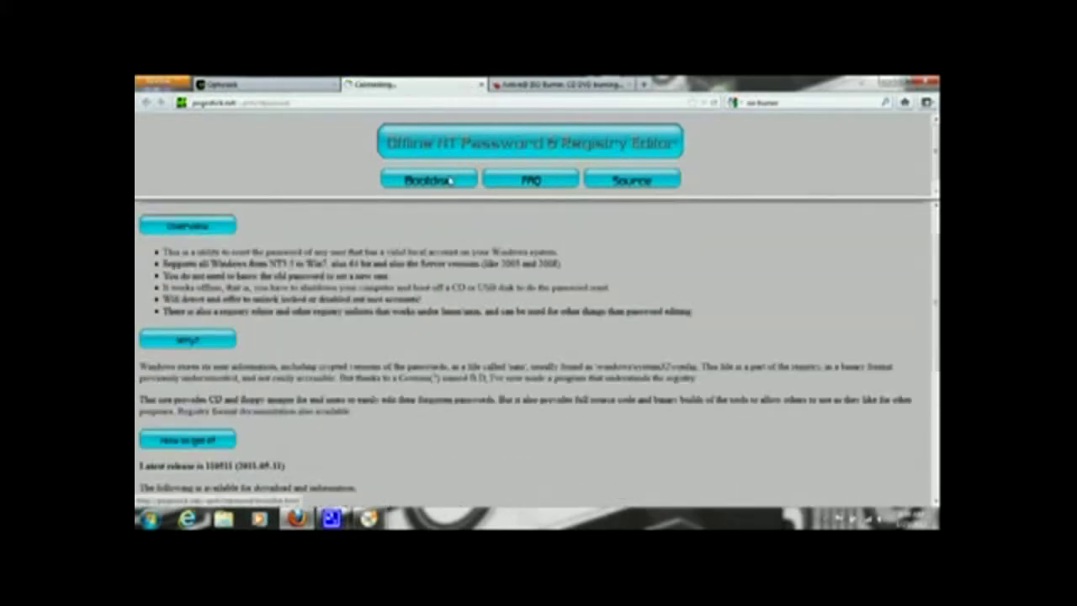
click(611, 180)
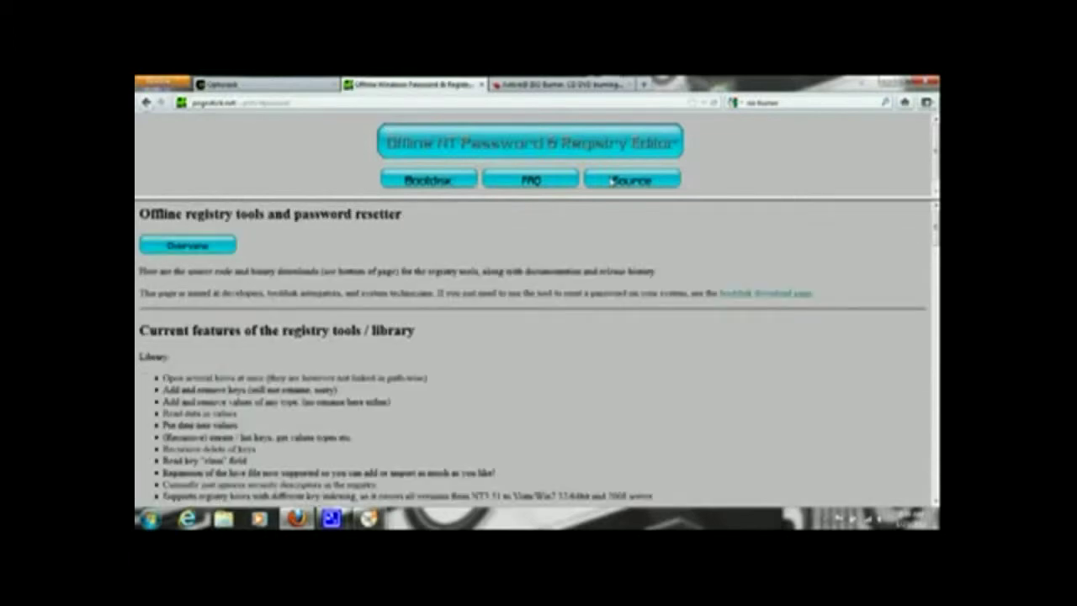
scroll(485, 367, down, 5)
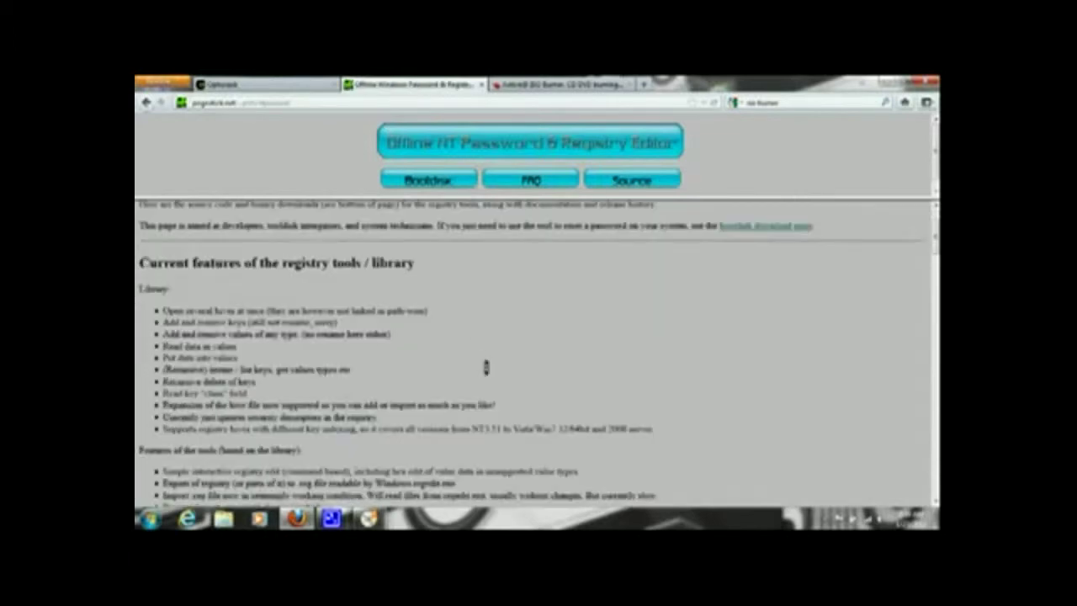
scroll(486, 367, down, 10)
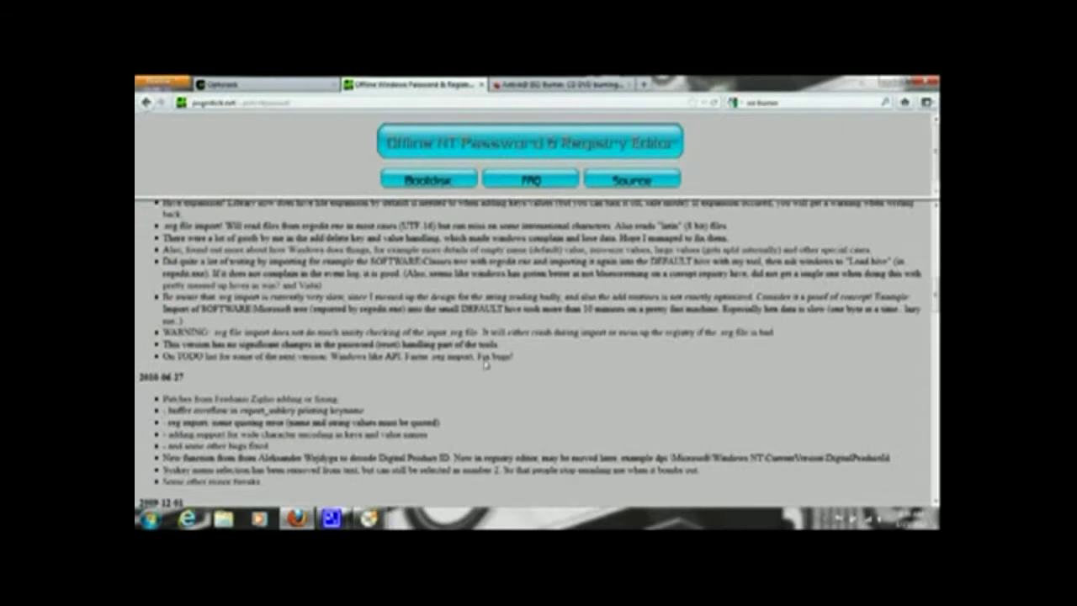
scroll(485, 367, down, 4)
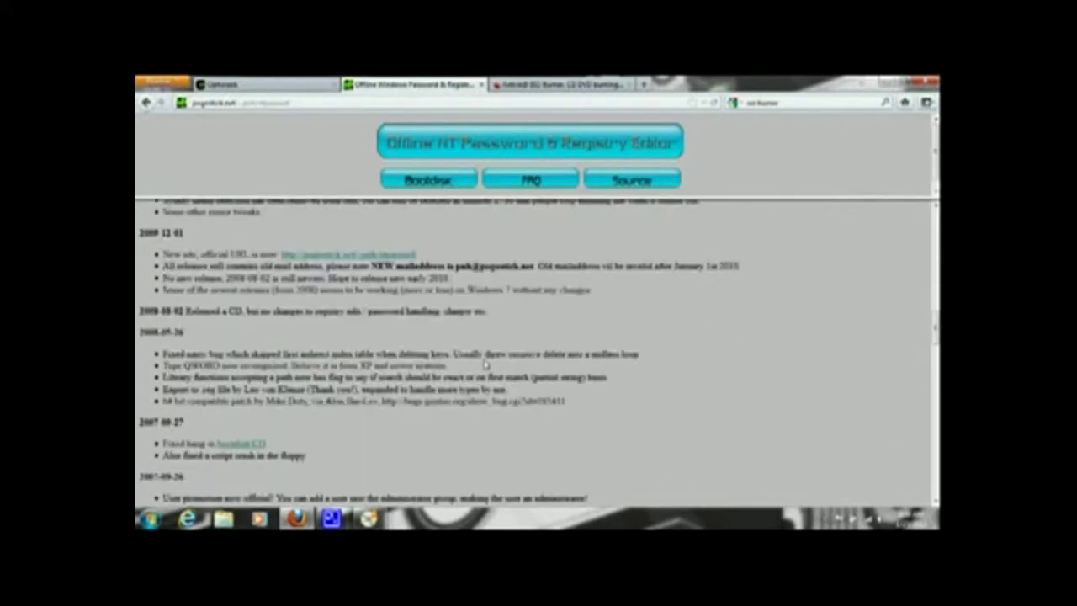
scroll(485, 365, down, 2)
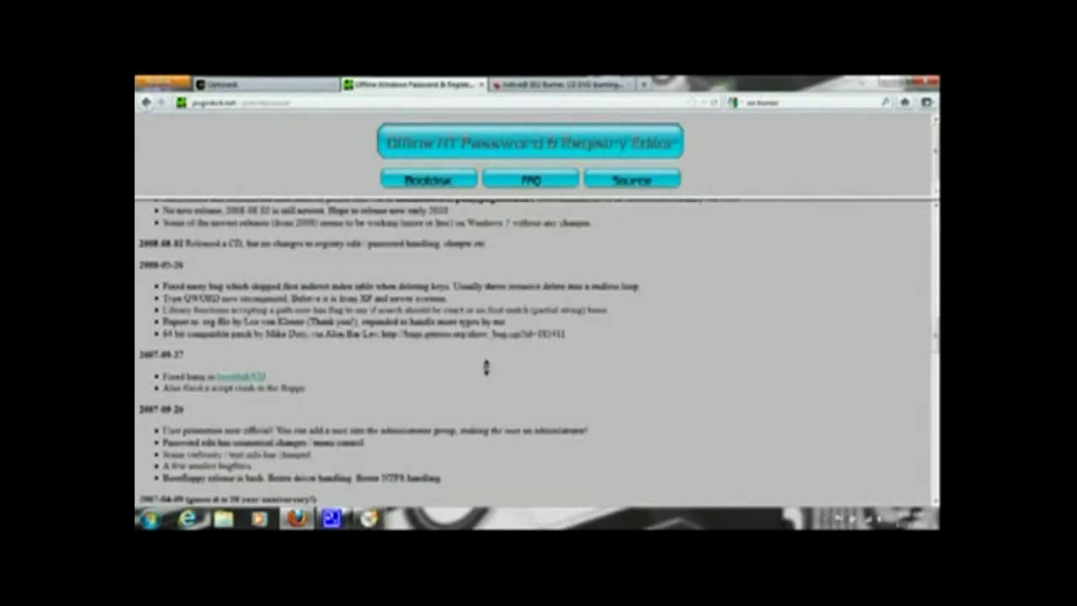
scroll(486, 367, down, 6)
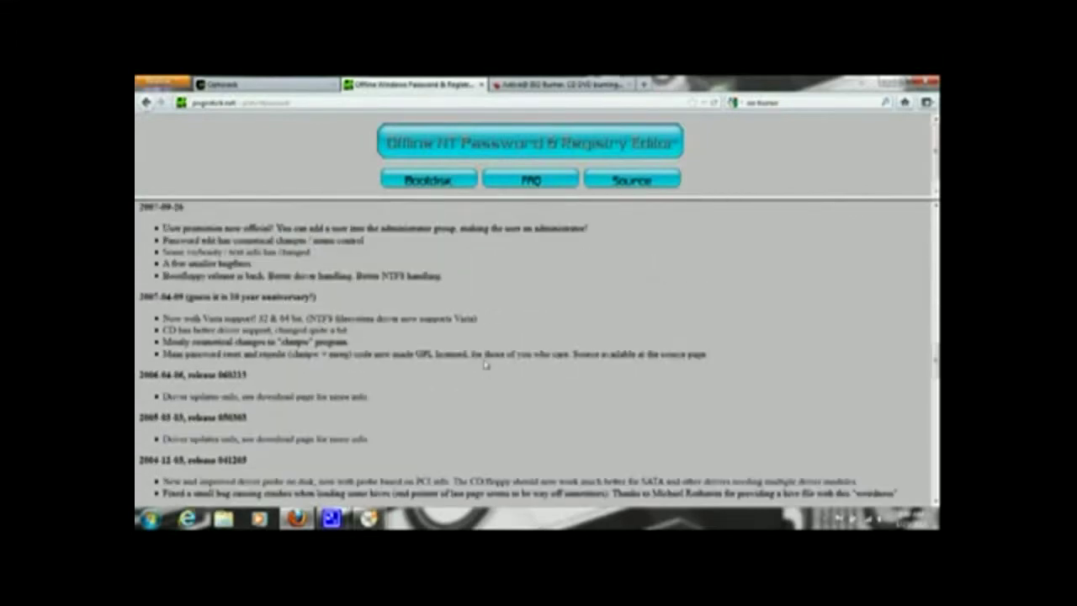
- Follow the bootdisk/CD link, start downloading the bootable CD image cd110511.zip, and choose to save the file
scroll(486, 364, up, 2)
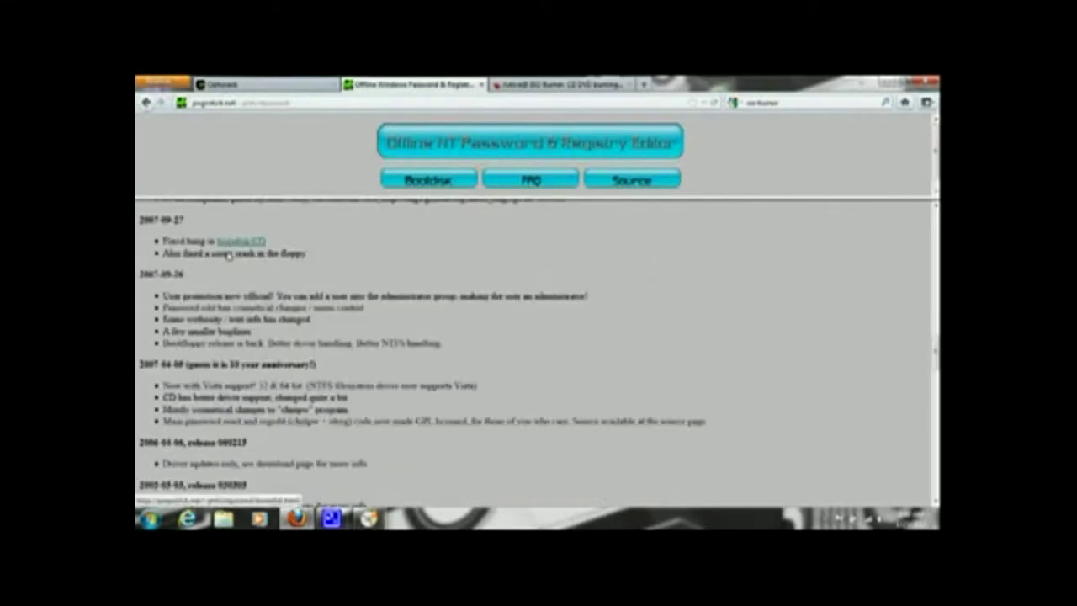
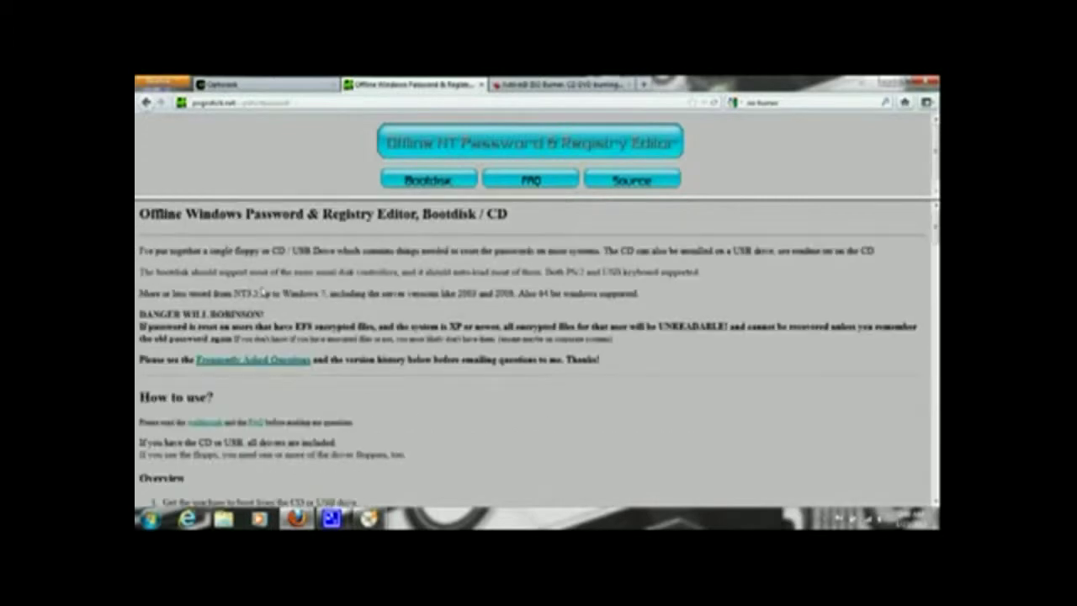
scroll(264, 292, down, 6)
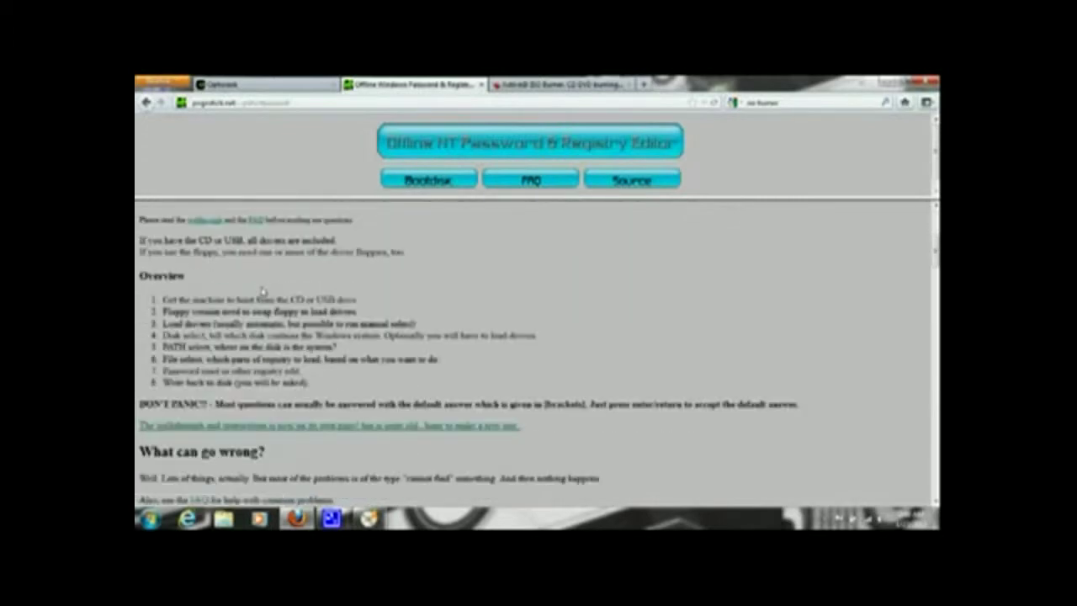
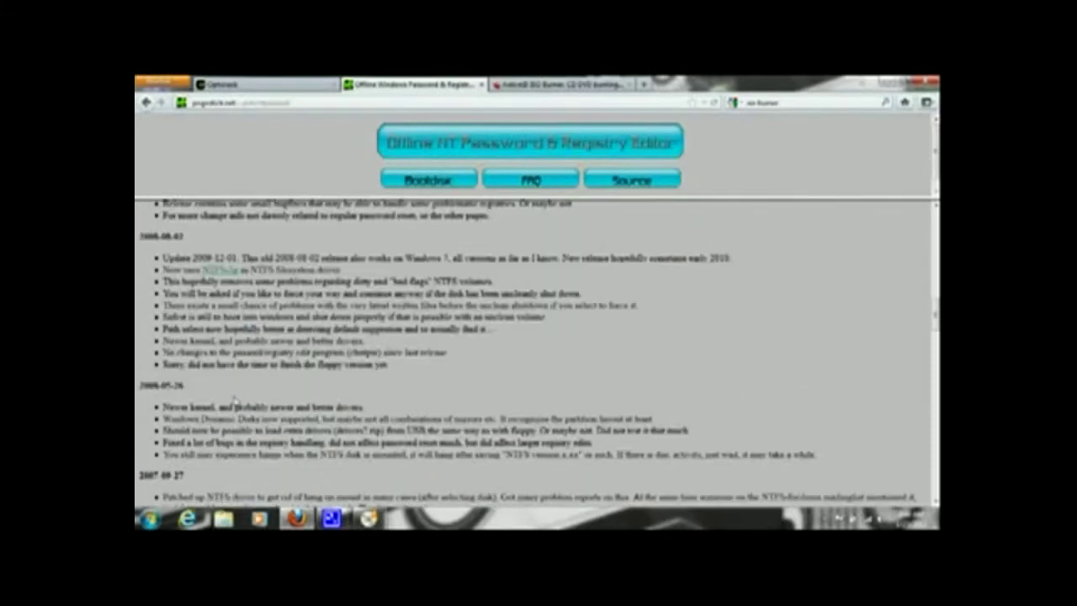
scroll(236, 404, down, 6)
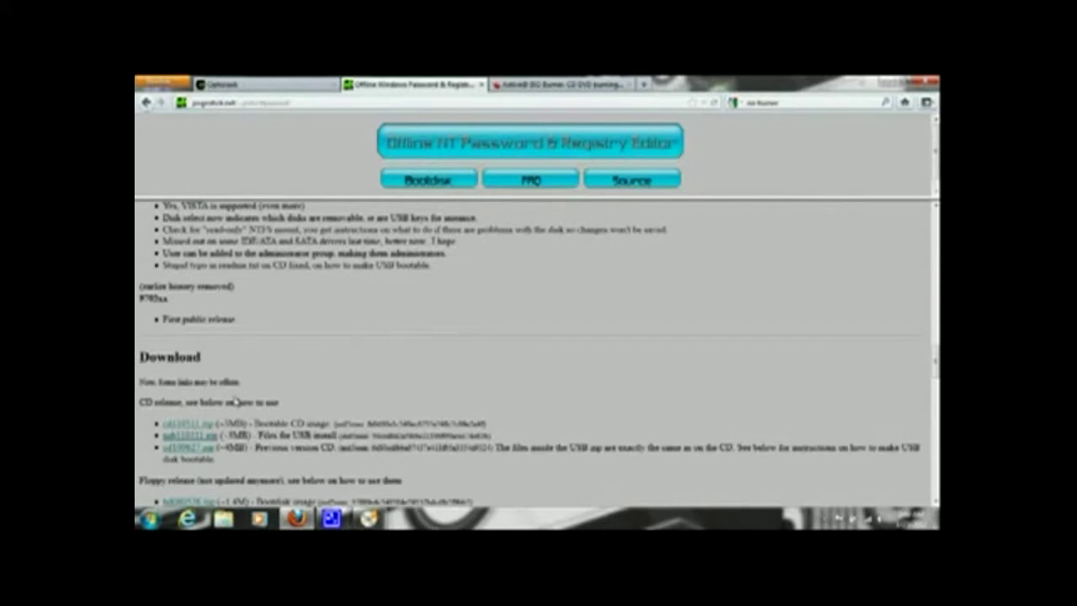
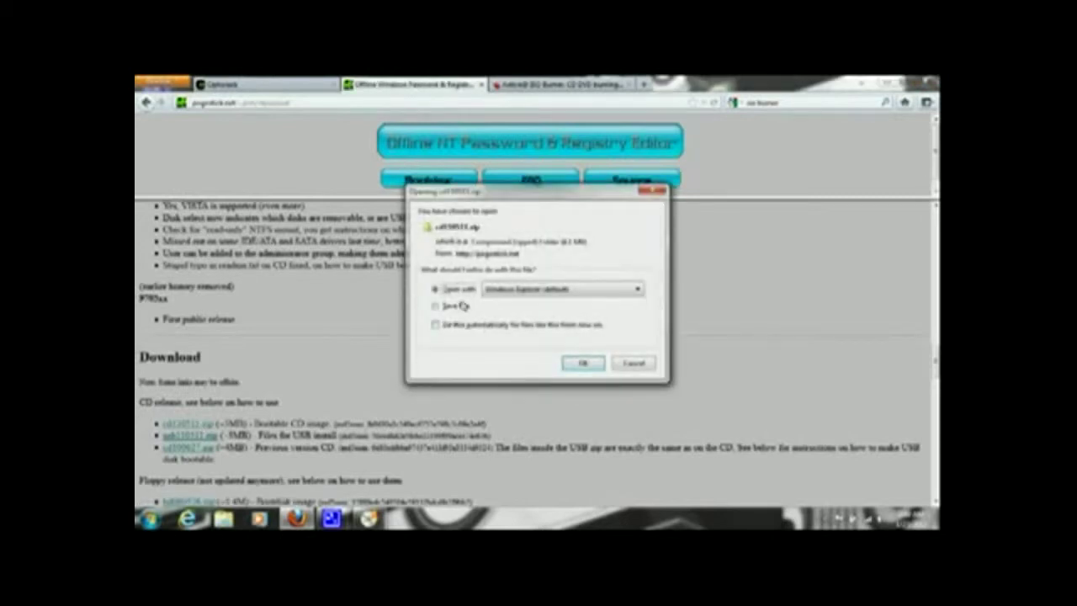
click(457, 308)
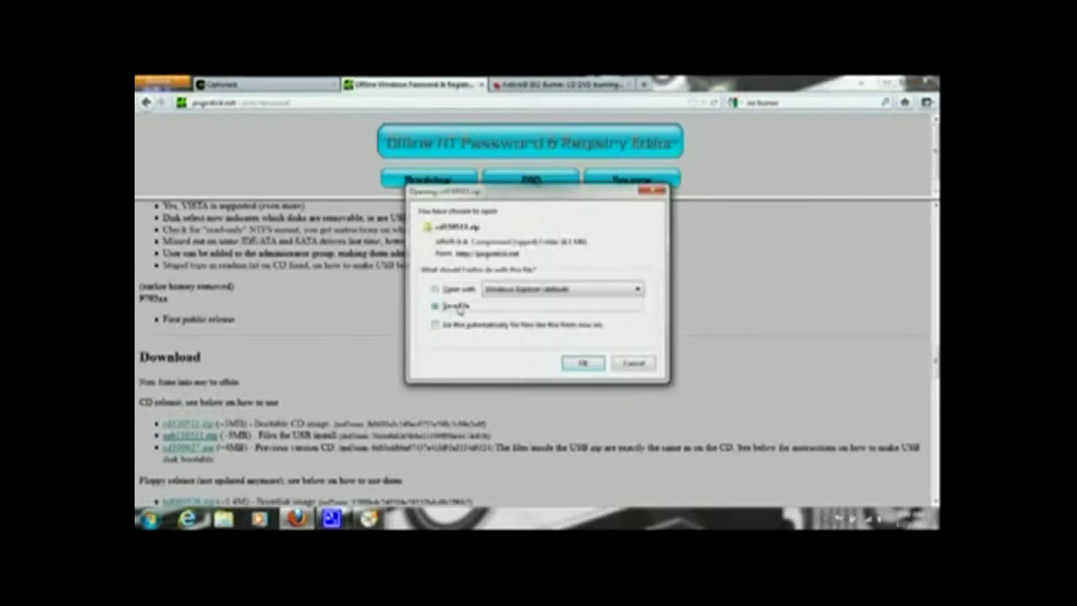
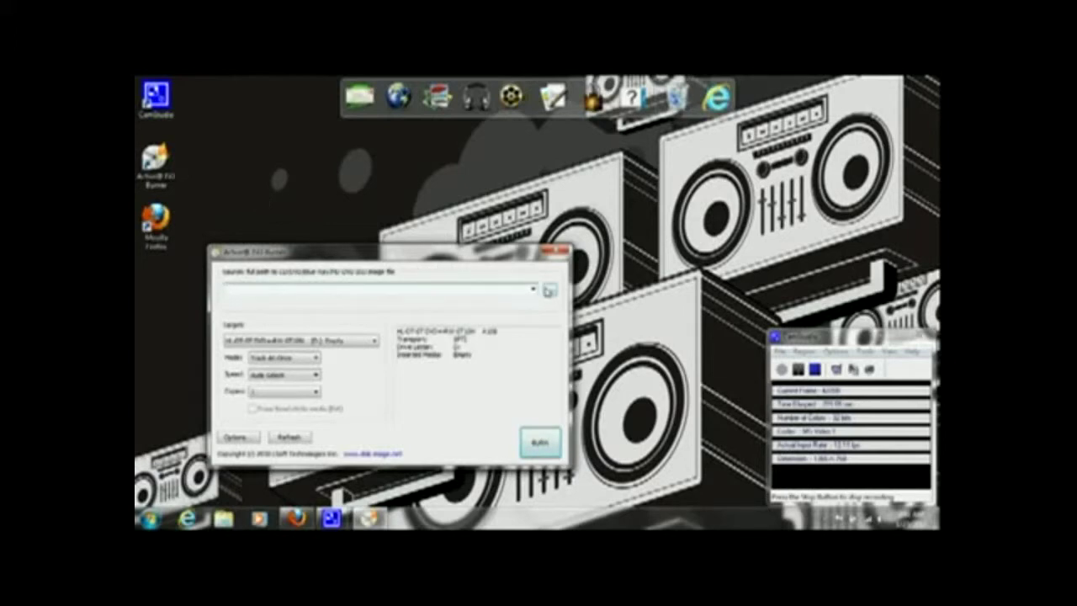
- In Active@ ISO Burner, load the ophcrack Vista LiveCD ISO as the source image and select the D: DVD drive as target
click(549, 290)
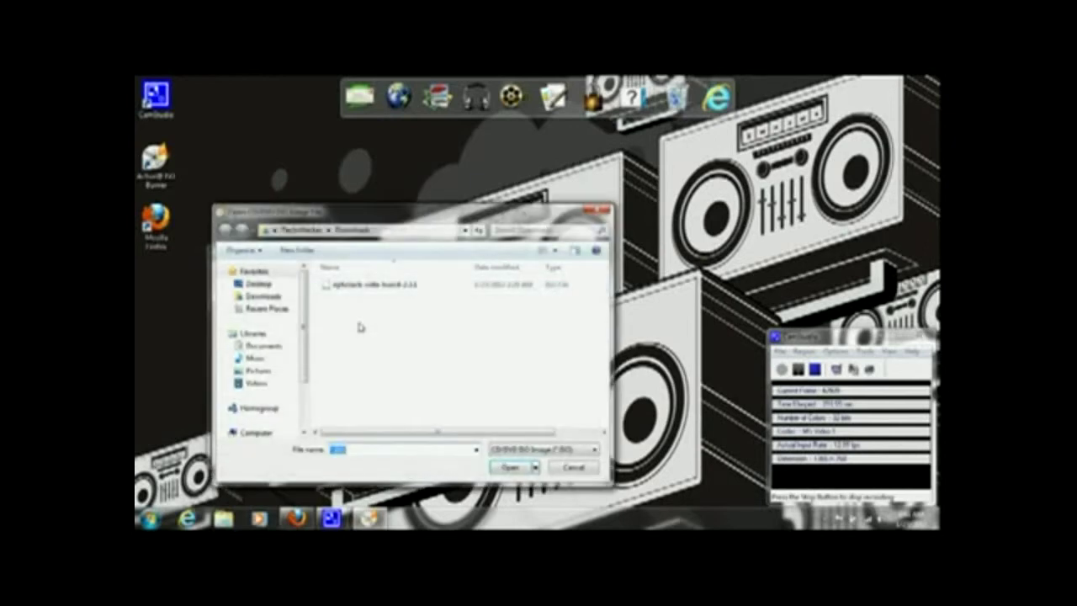
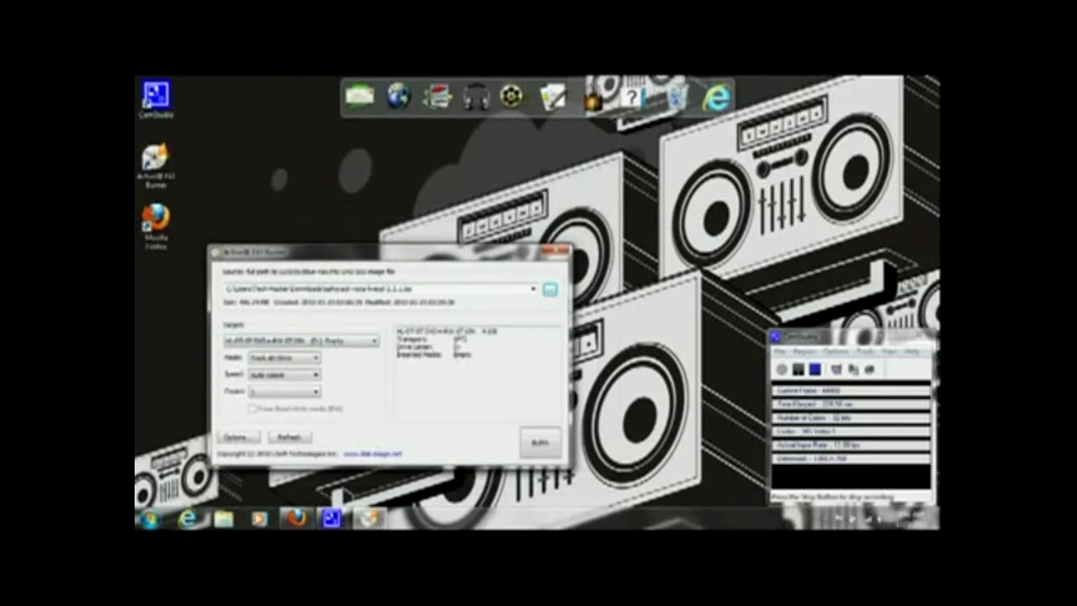
click(371, 341)
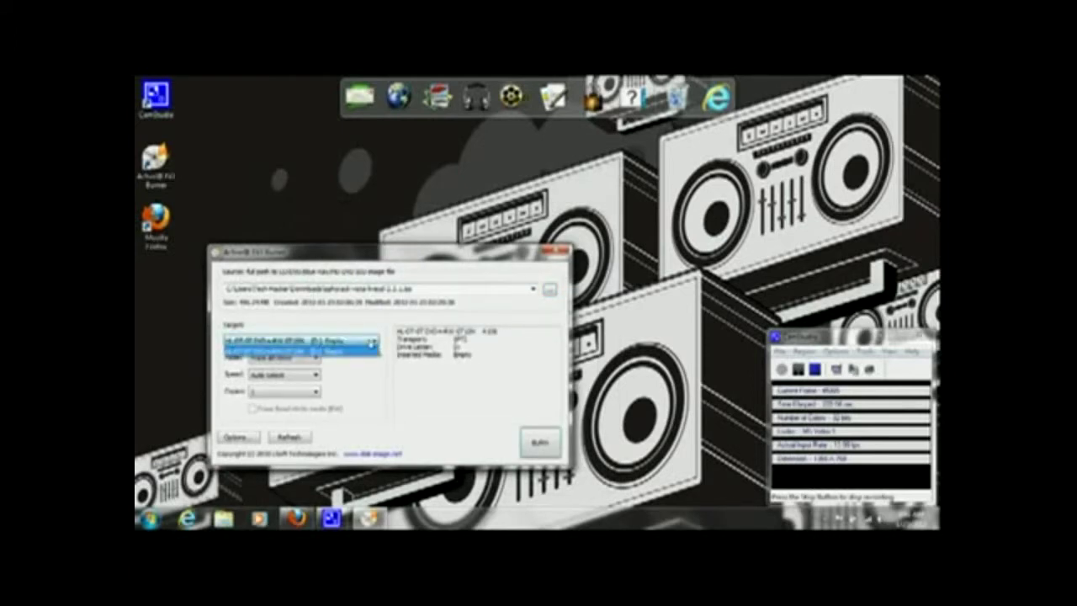
click(359, 352)
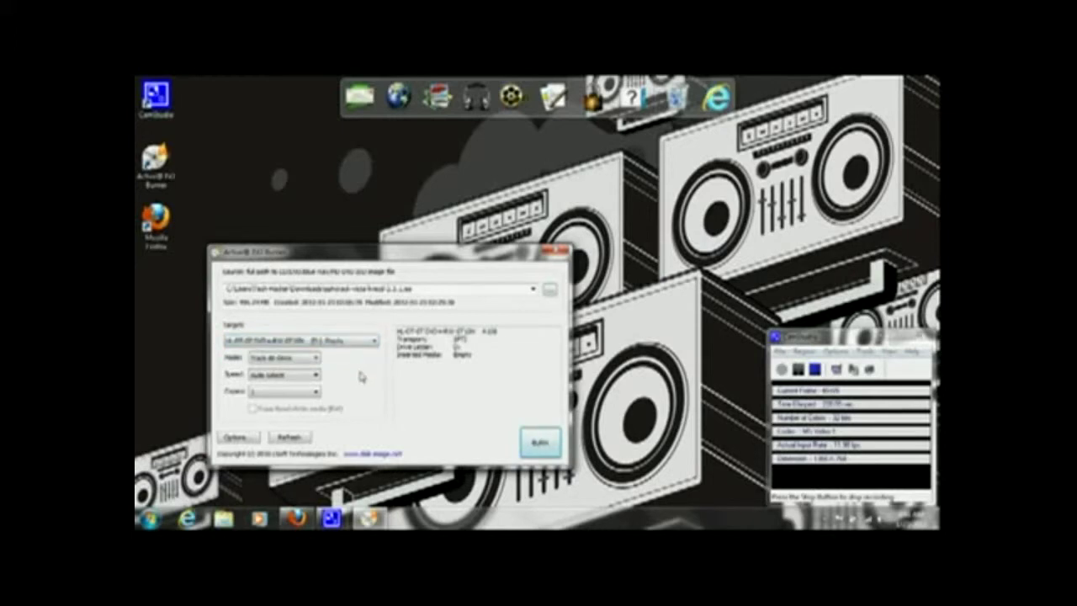
click(317, 393)
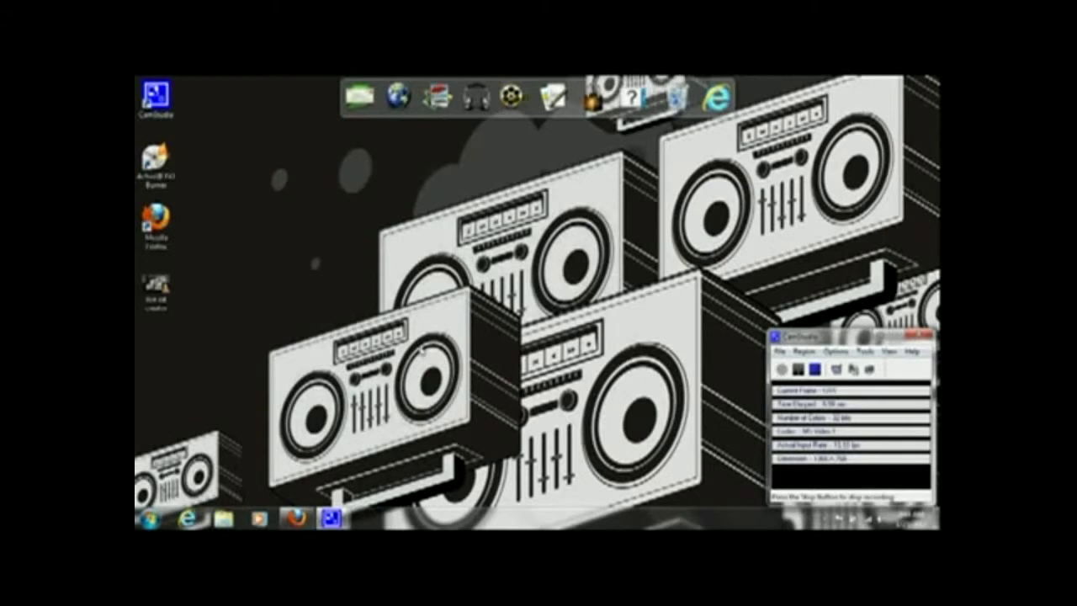
- Switch to Firefox to review the download section of the bootdisk page
mouse_move(335, 515)
click(296, 519)
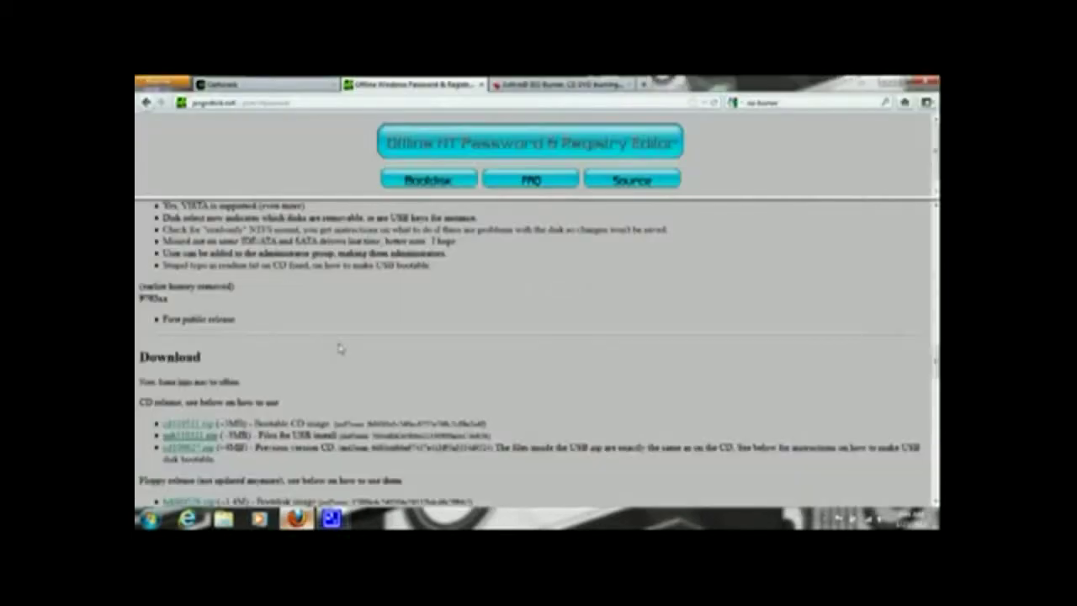
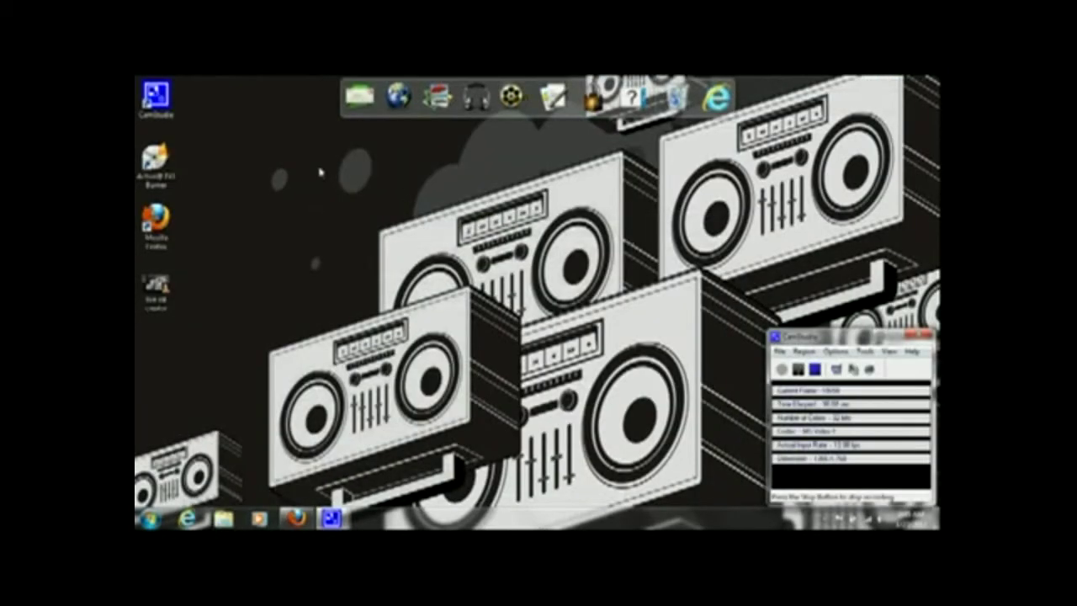
- Reopen Active@ ISO Burner and load the ophcrack Vista LiveCD ISO from the Downloads folder as the source image
click(168, 156)
double_click(155, 160)
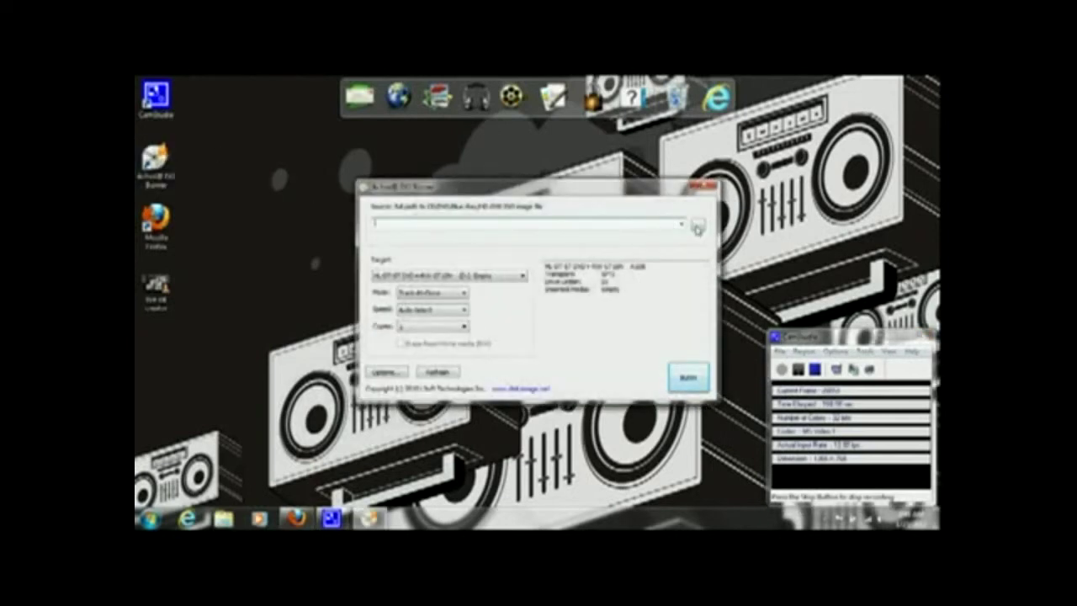
click(697, 226)
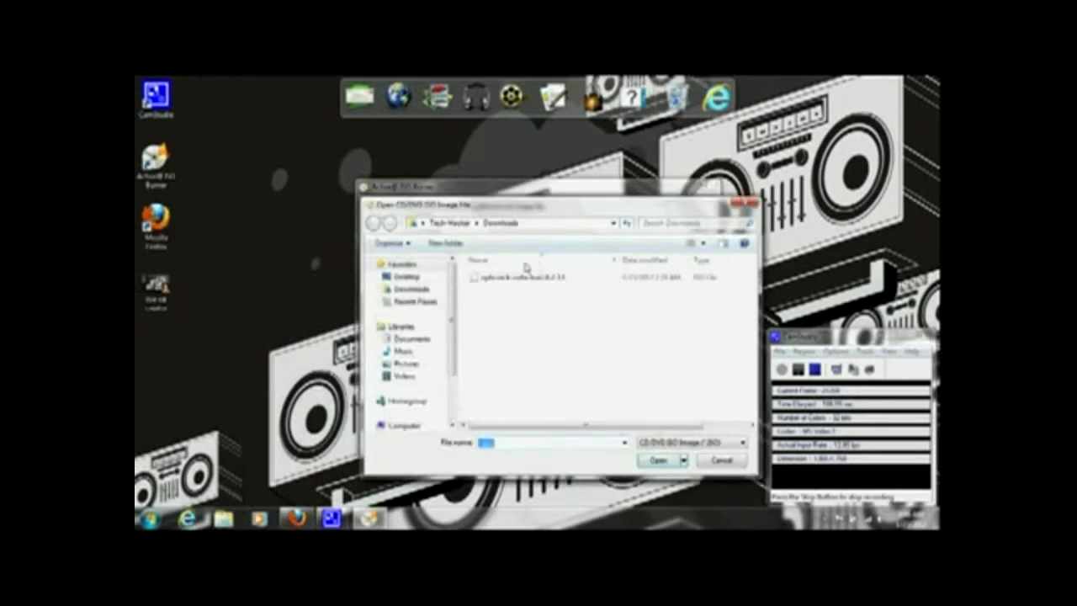
double_click(500, 284)
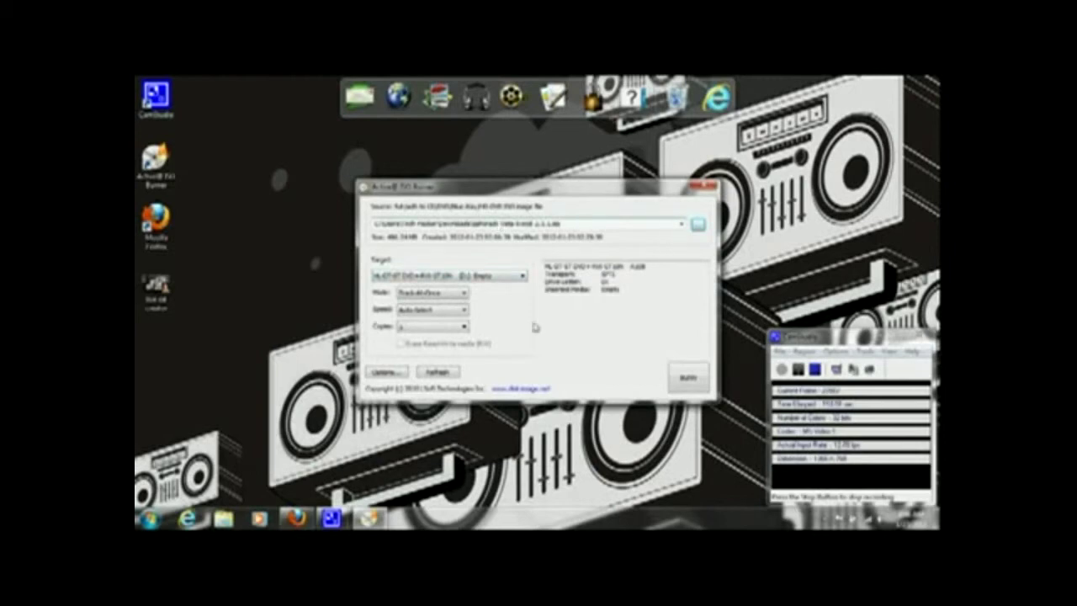
- Inspect the available target drive and burning mode choices, and close Active@ ISO Burner
click(514, 276)
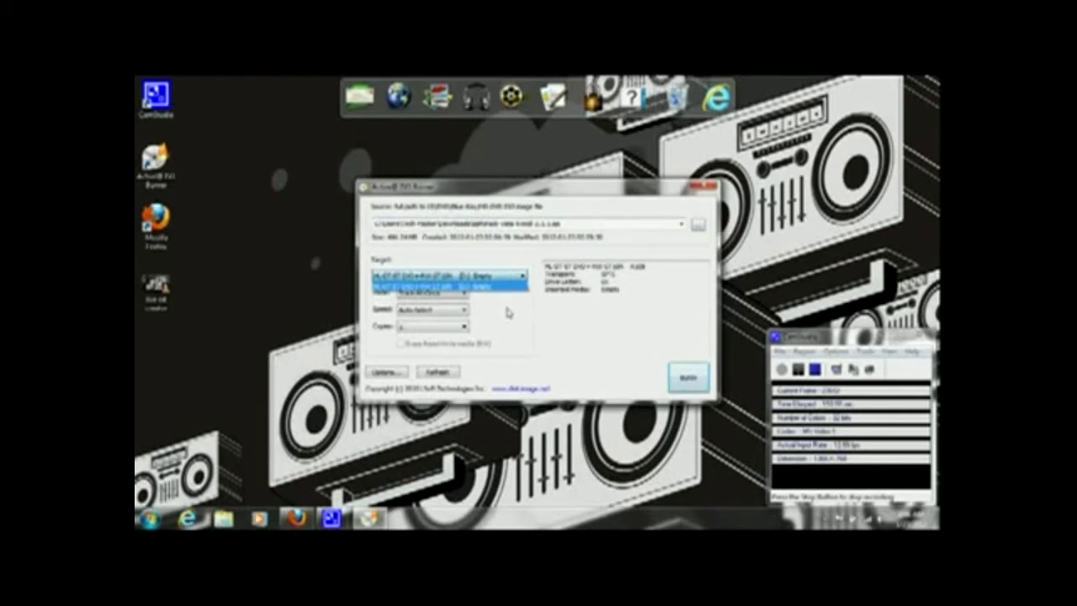
click(507, 312)
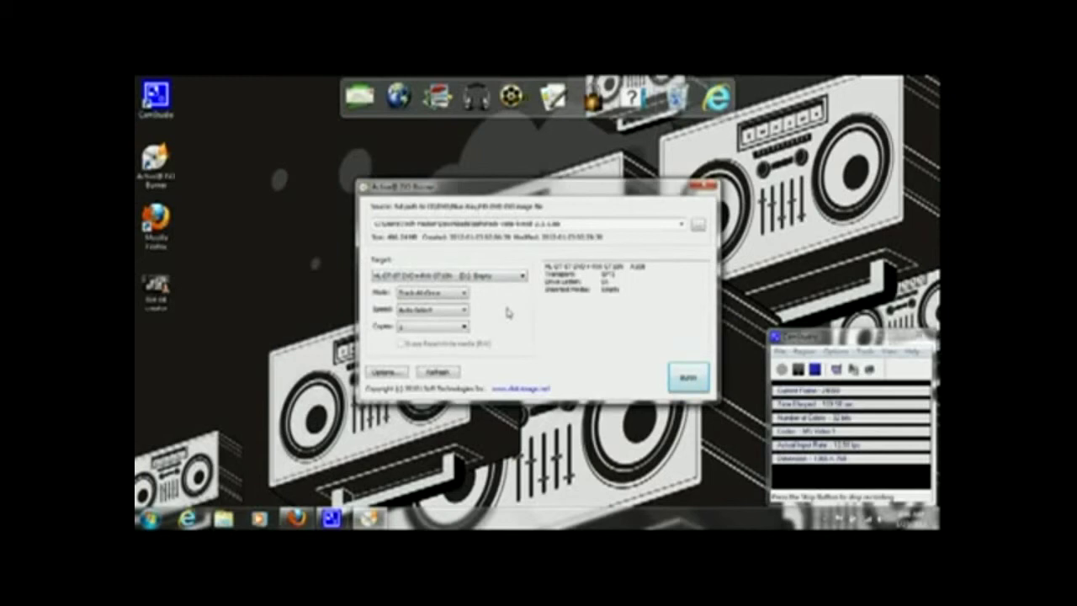
click(434, 294)
click(703, 185)
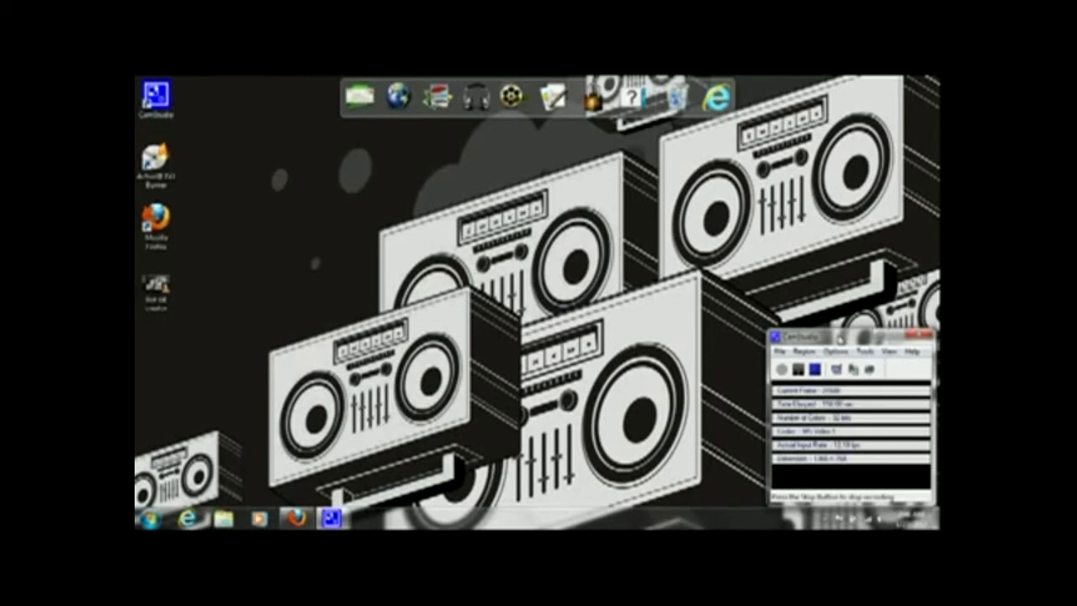
drag(839, 341, 838, 339)
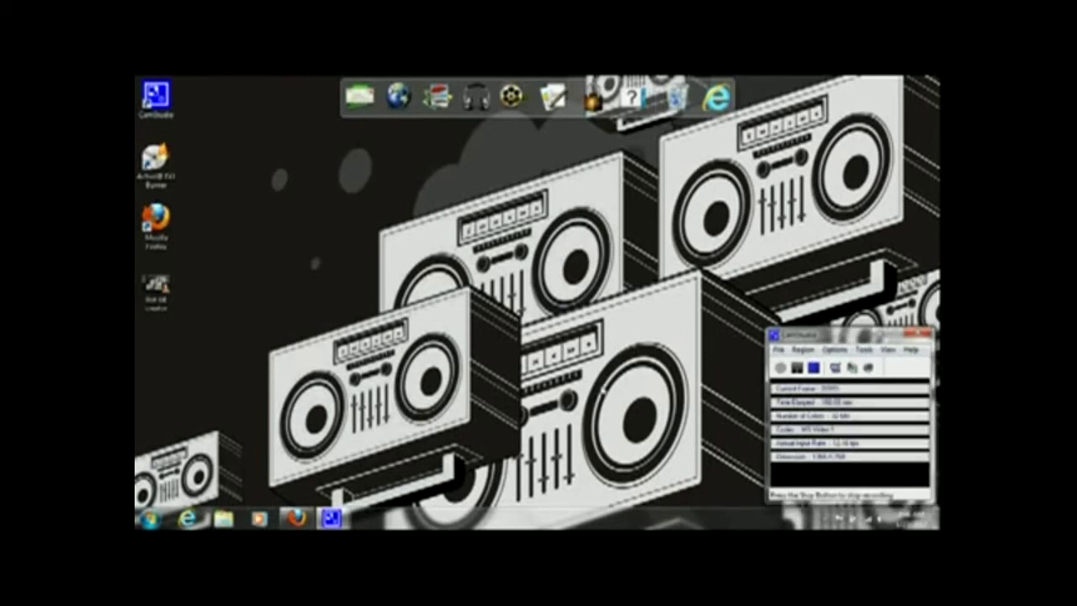